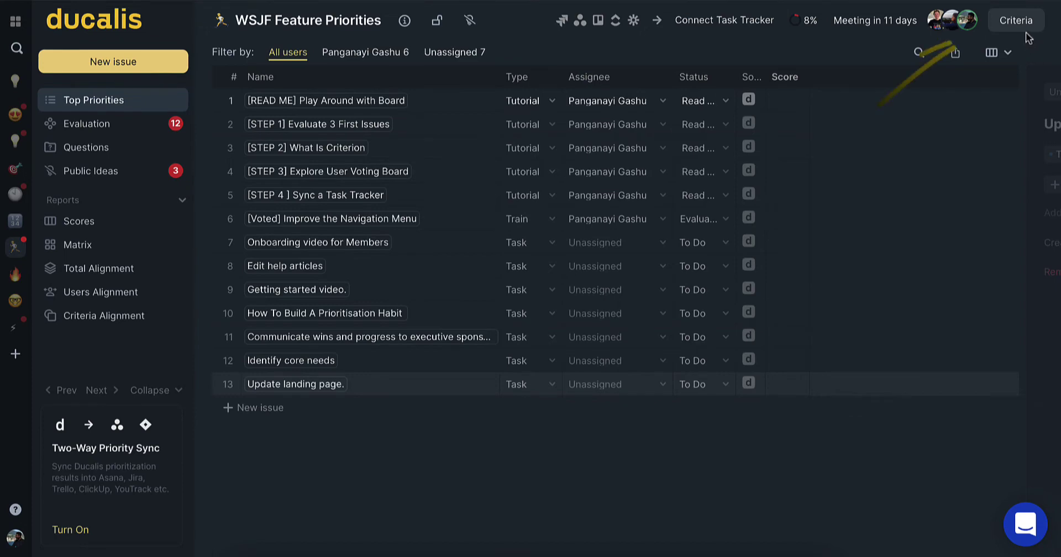
Step: Examine the Time criticality criterion's team choices and scoring in the criteria settings, and open the board members and teams settings
left_click(1017, 22)
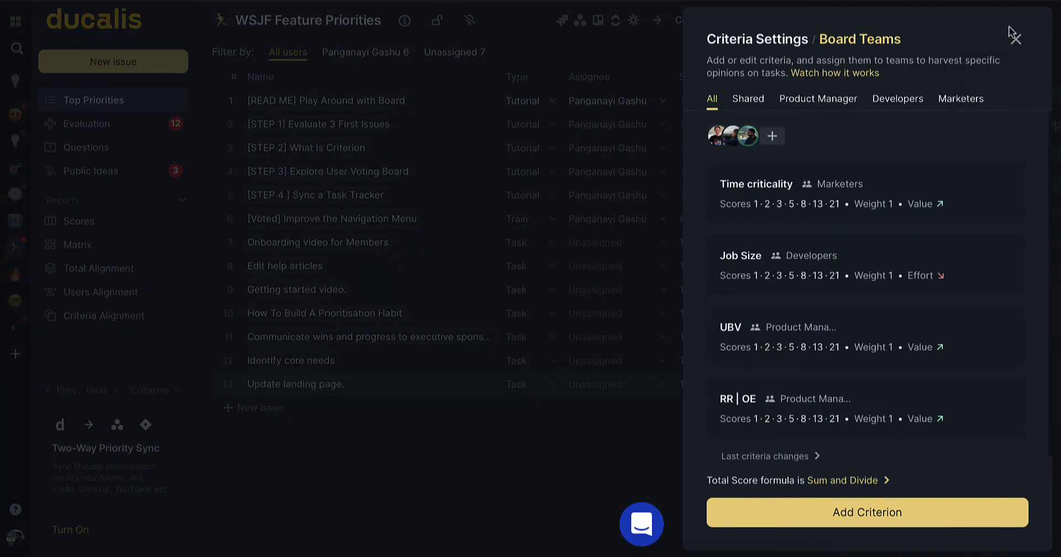
mouse_move(966, 185)
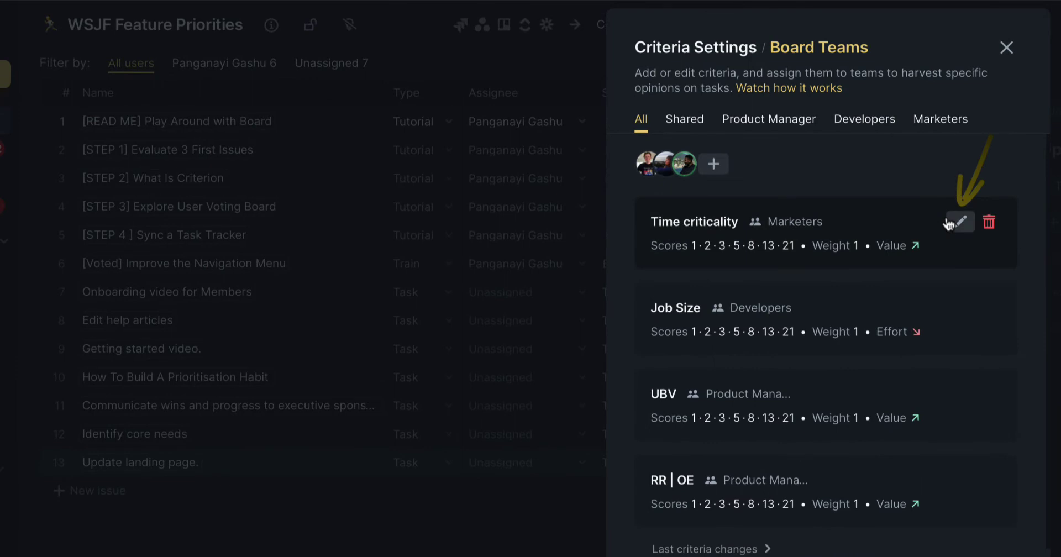
left_click(948, 222)
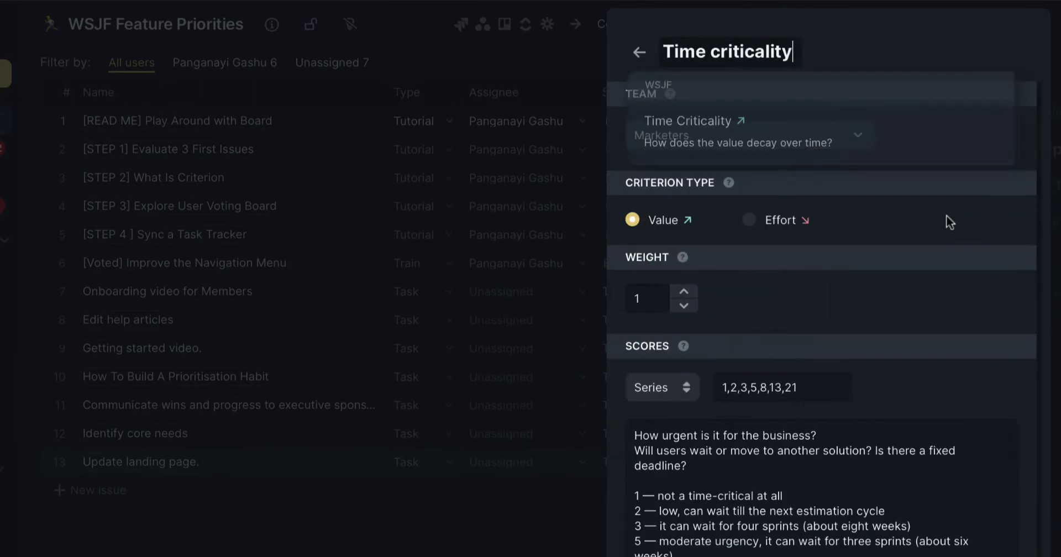
left_click(814, 92)
left_click(820, 138)
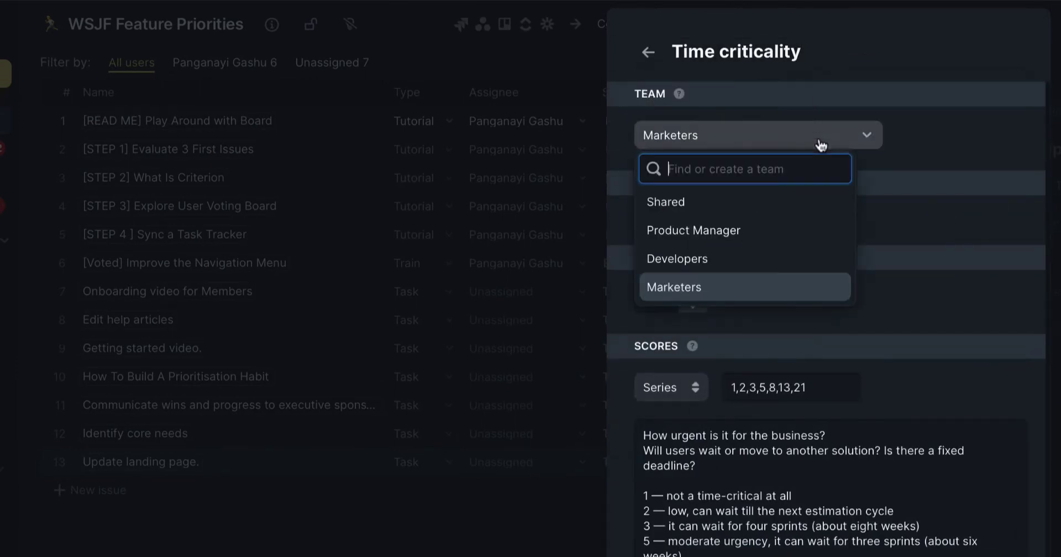
left_click(820, 141)
scroll(987, 407, "down", 1)
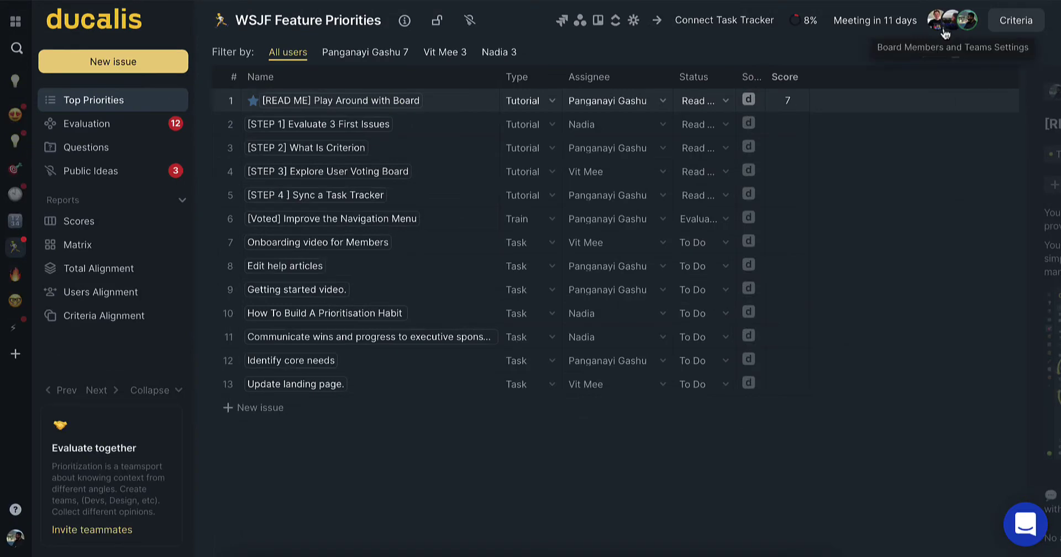
left_click(945, 33)
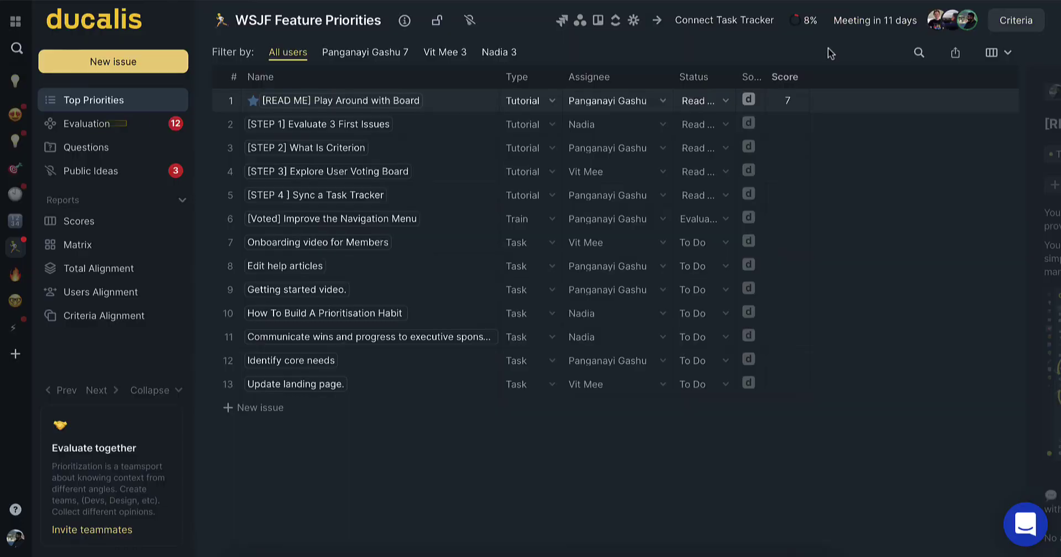
Step: Evaluate the [STEP 1] issue with UBV 3, RR | OE 5 and Job Size 8, and score Improve the Navigation Menu's RR | OE as 5
left_click(86, 123)
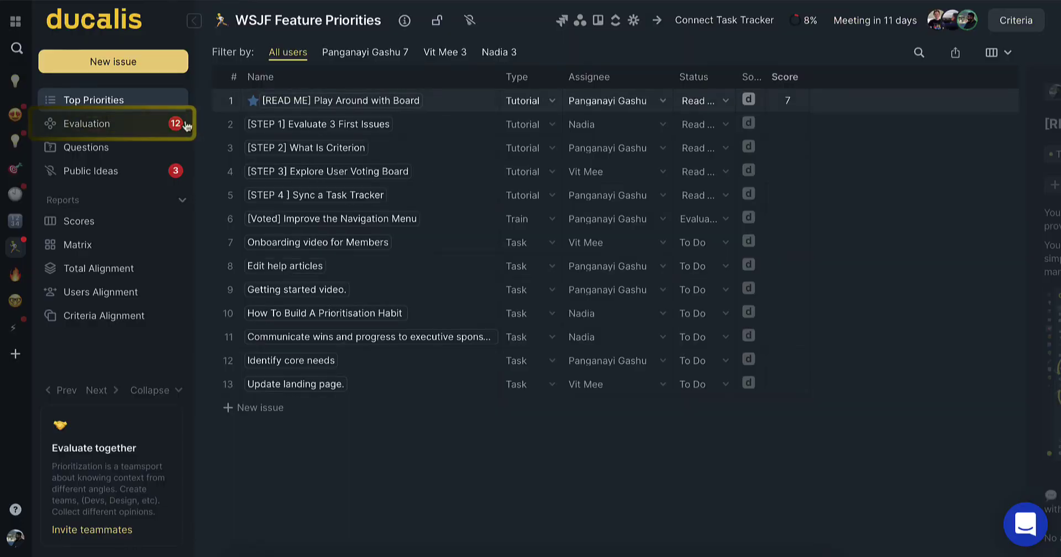
left_click(752, 105)
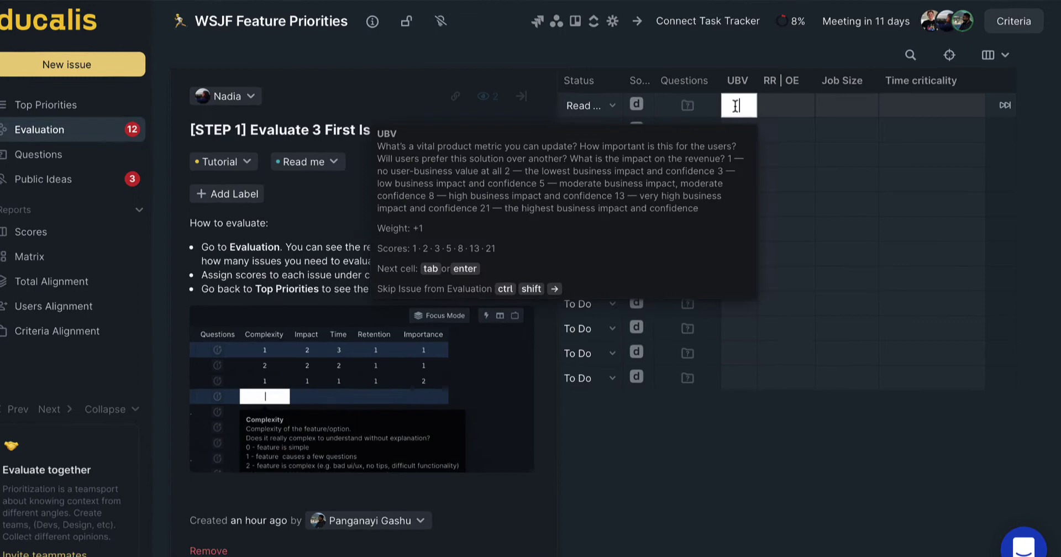
type("3")
key("Tab")
type("5")
key("Tab")
type("8")
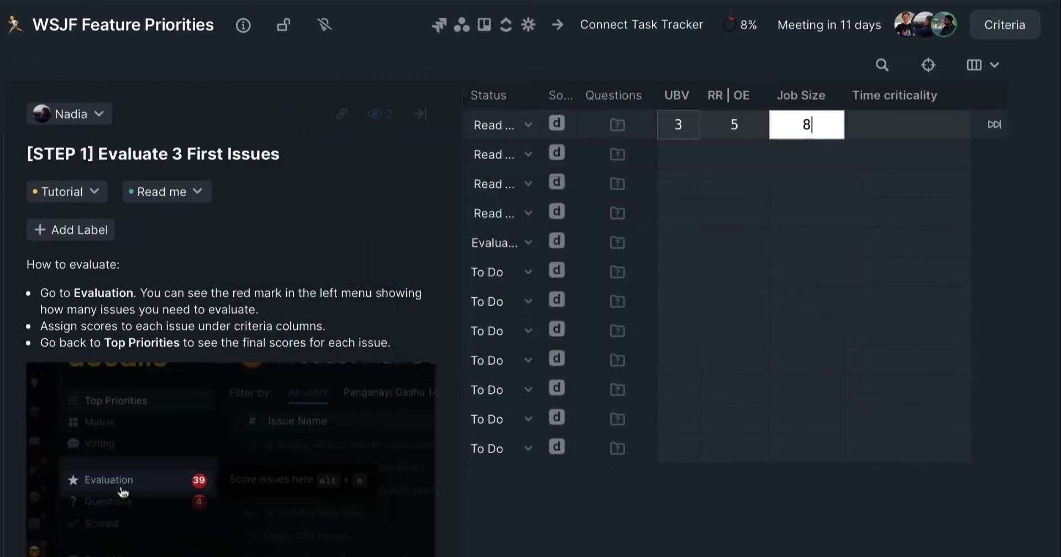
key("Tab")
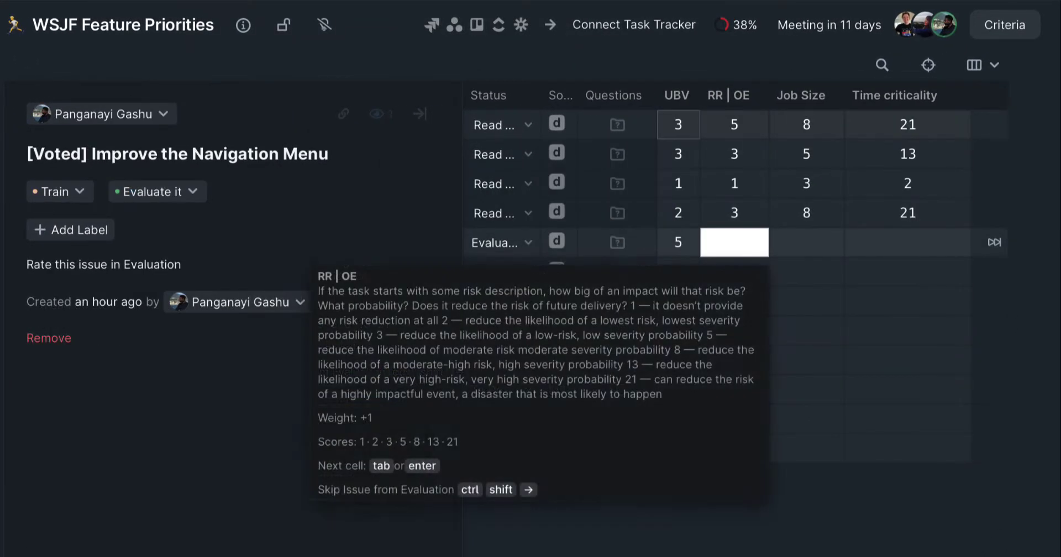
type("5")
key("Tab")
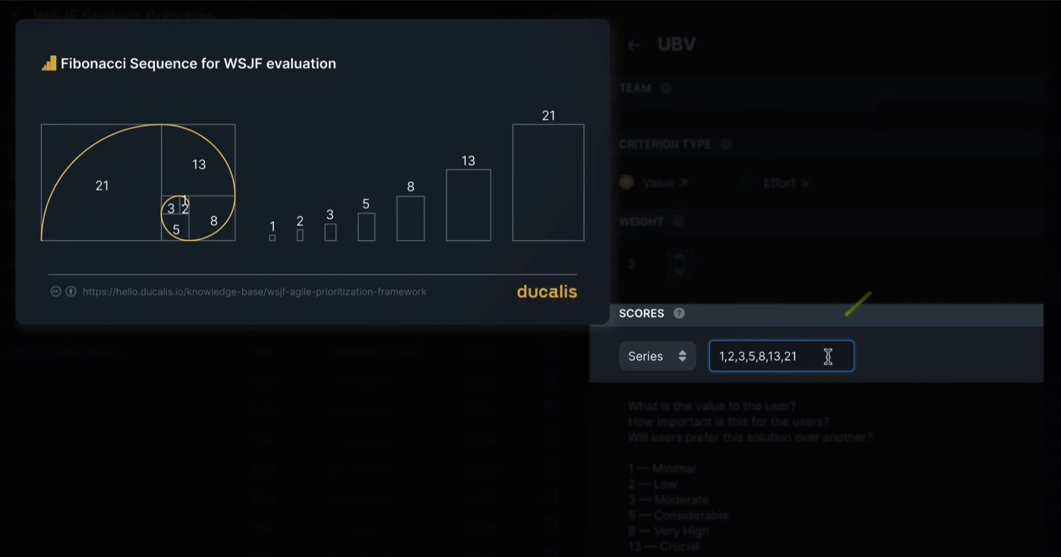
Step: Append 400 to the end of the UBV criterion's score series
type(",4")
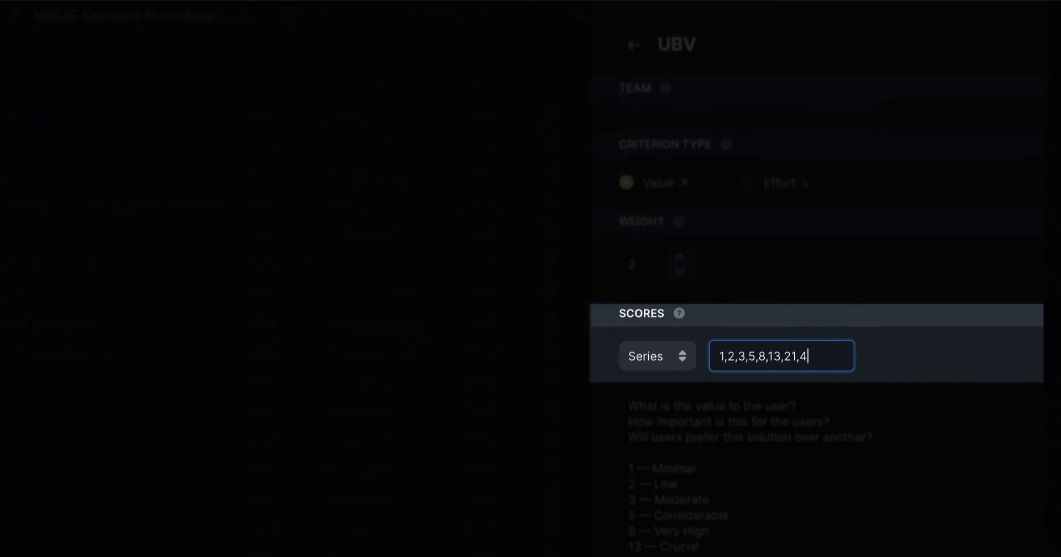
type("00")
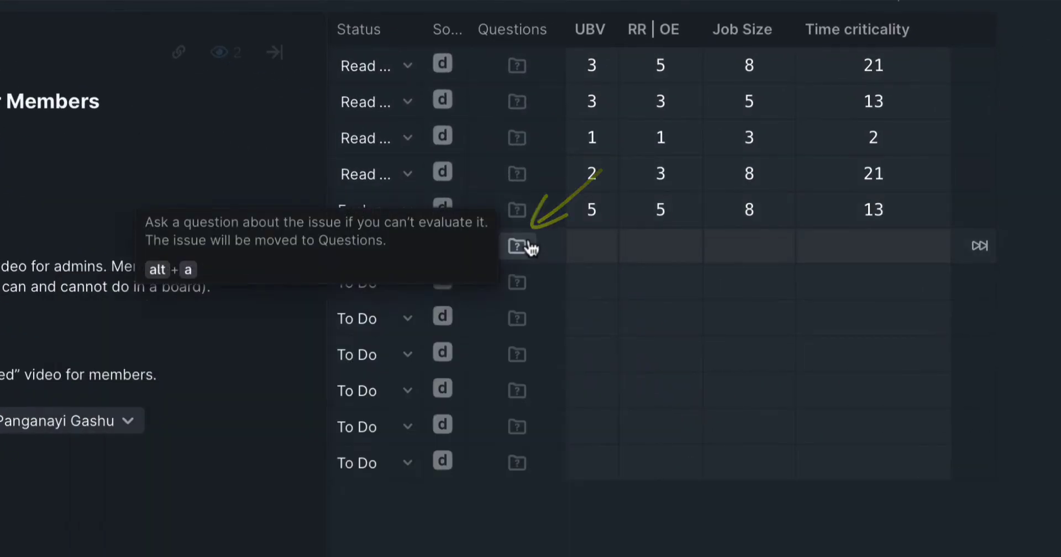
Step: Send a question on the Onboarding video for Members issue: "Are we going to create another prioritization board for the videos?"
left_click(525, 245)
left_click(652, 388)
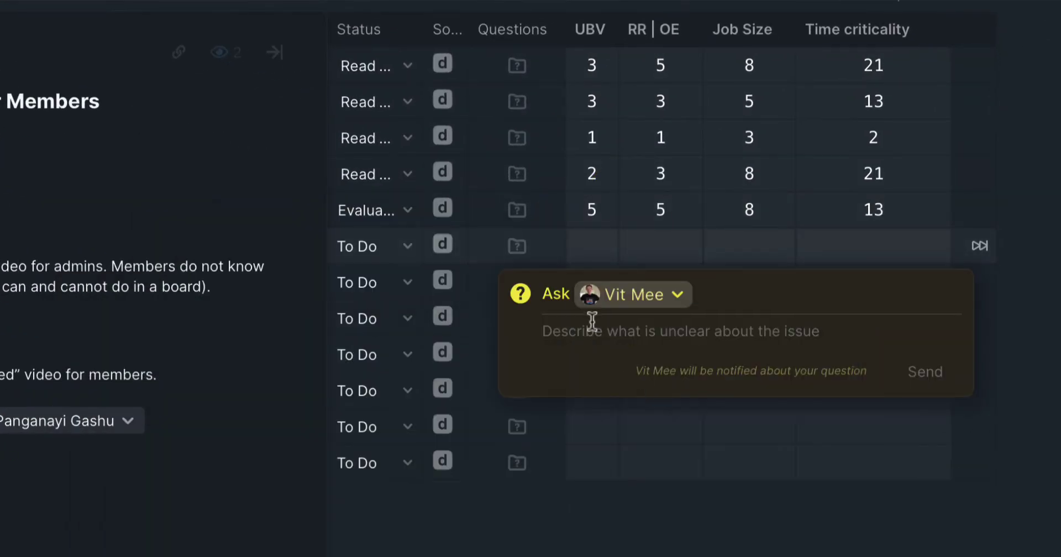
left_click(590, 317)
type("Are we going to create another prioritization board for the videos?")
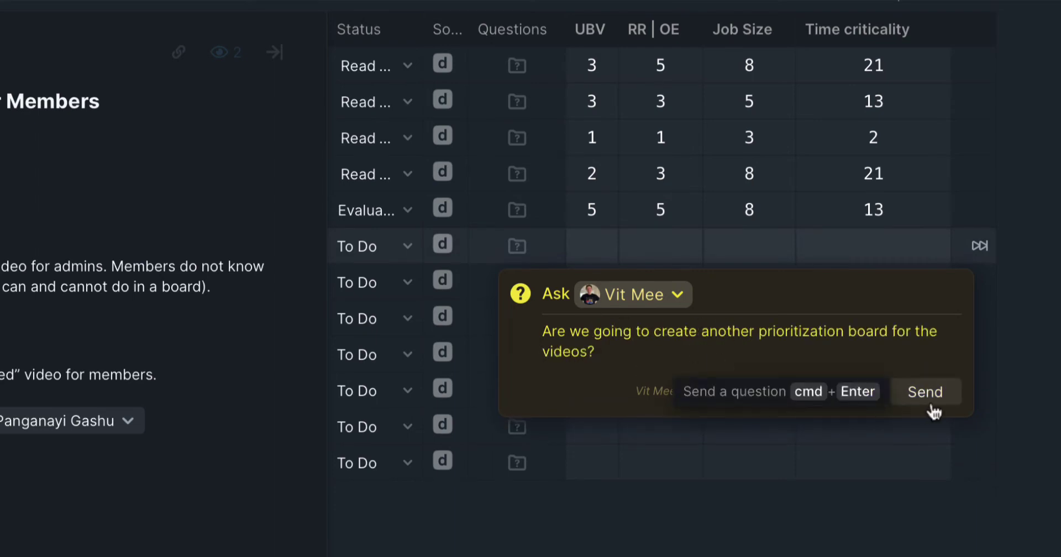
left_click(931, 407)
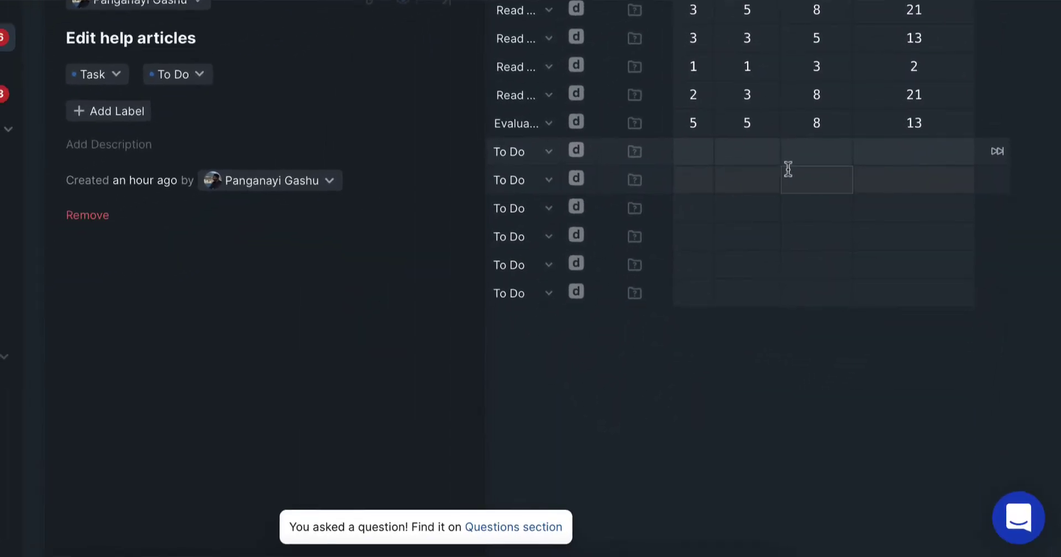
Step: Skip the evaluation of the Edit help articles and Getting started video issues
left_click(994, 162)
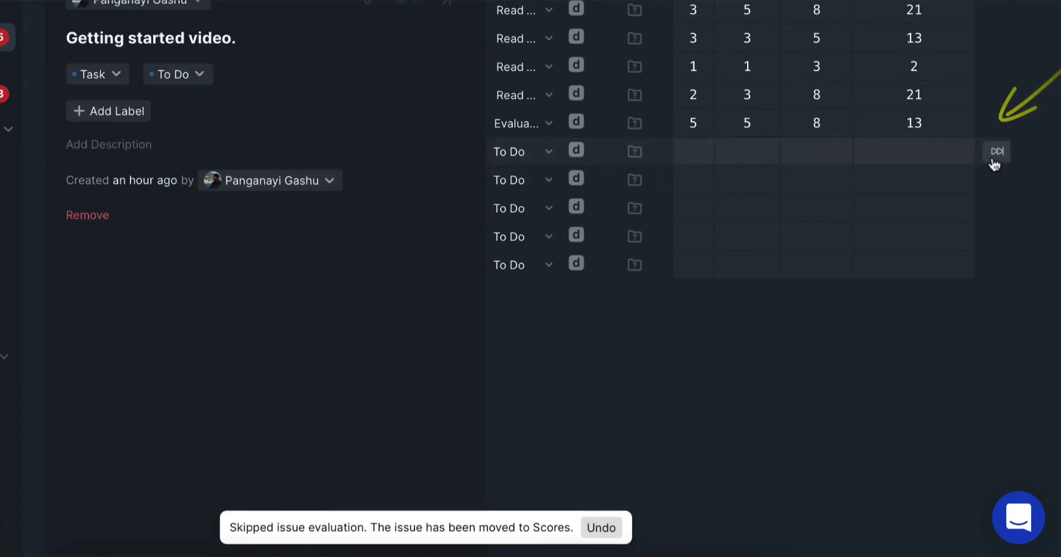
left_click(995, 161)
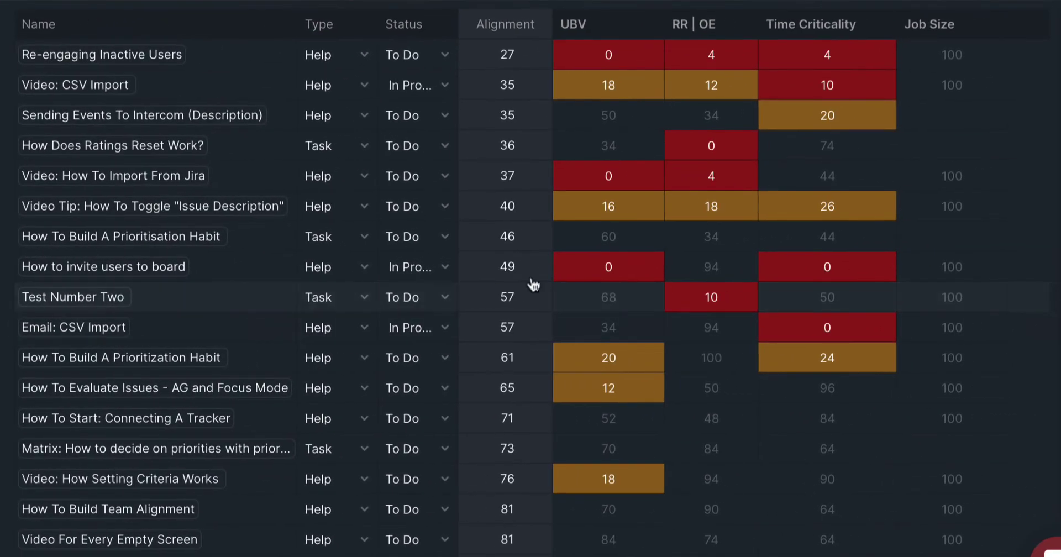
Step: View how the issues are grouped by value and effort in the Matrix report and return to the Top Priorities list
mouse_move(697, 313)
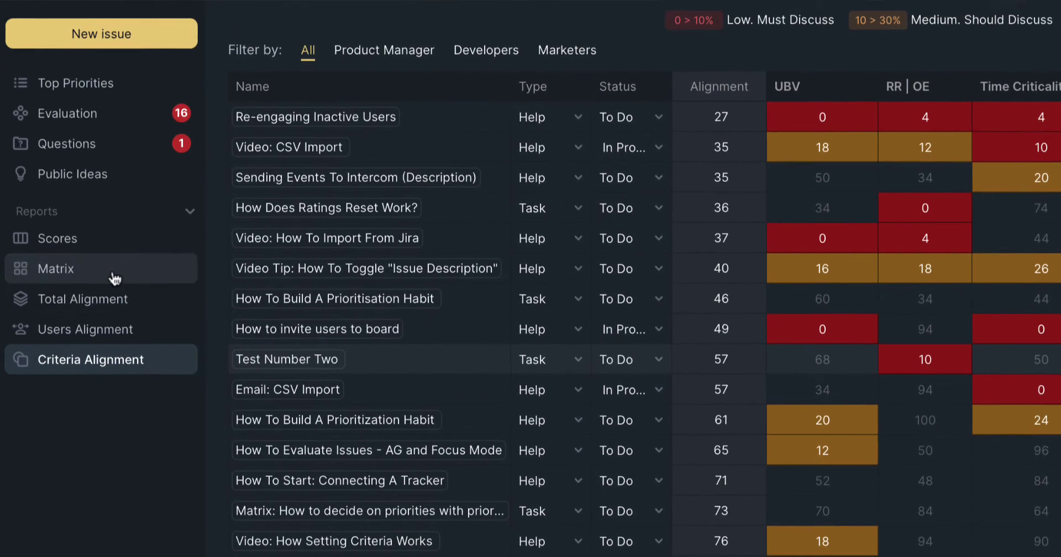
left_click(172, 282)
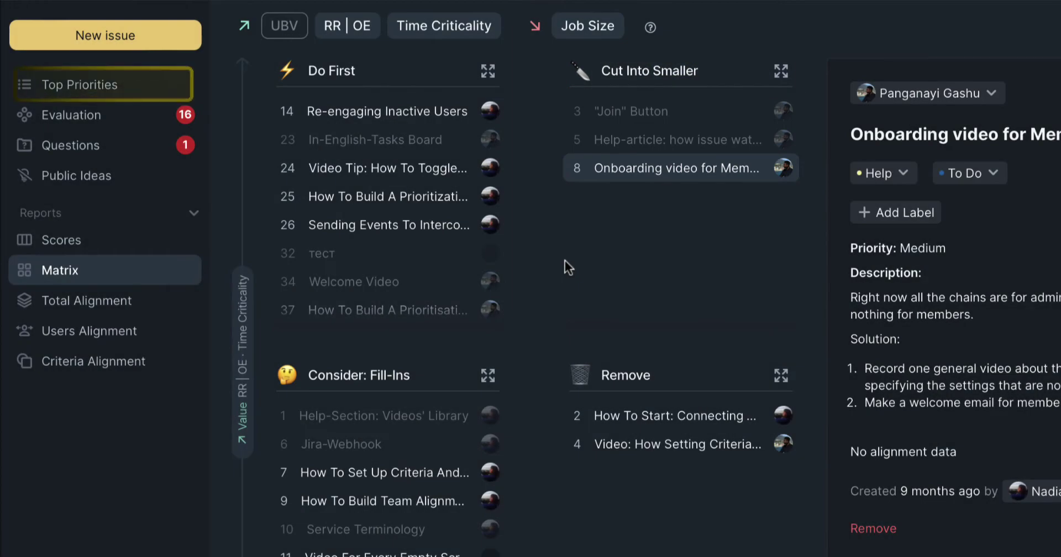
left_click(127, 91)
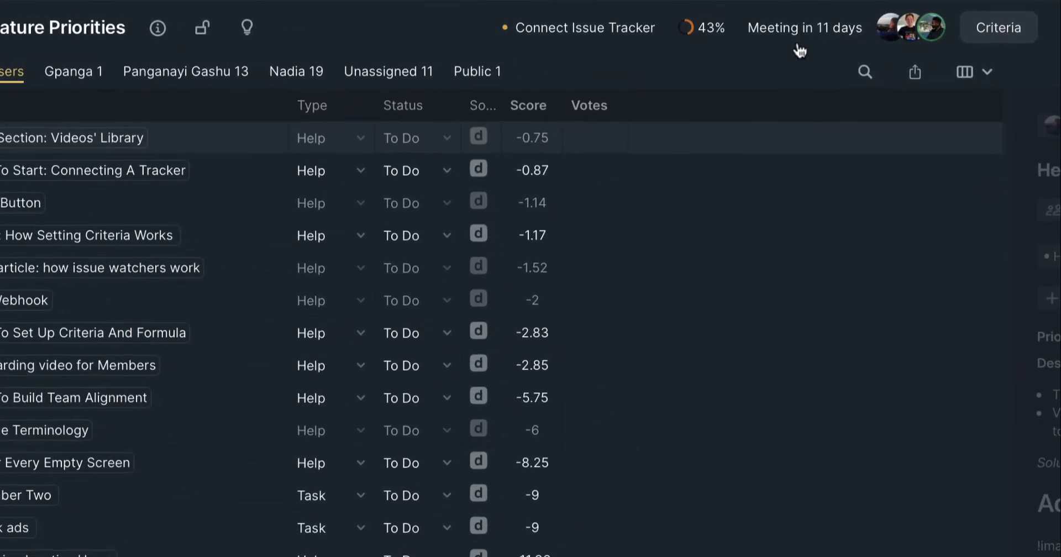
Step: Open the board's planning meeting settings and review the score expiration, team appreciation and score backup options
mouse_move(870, 30)
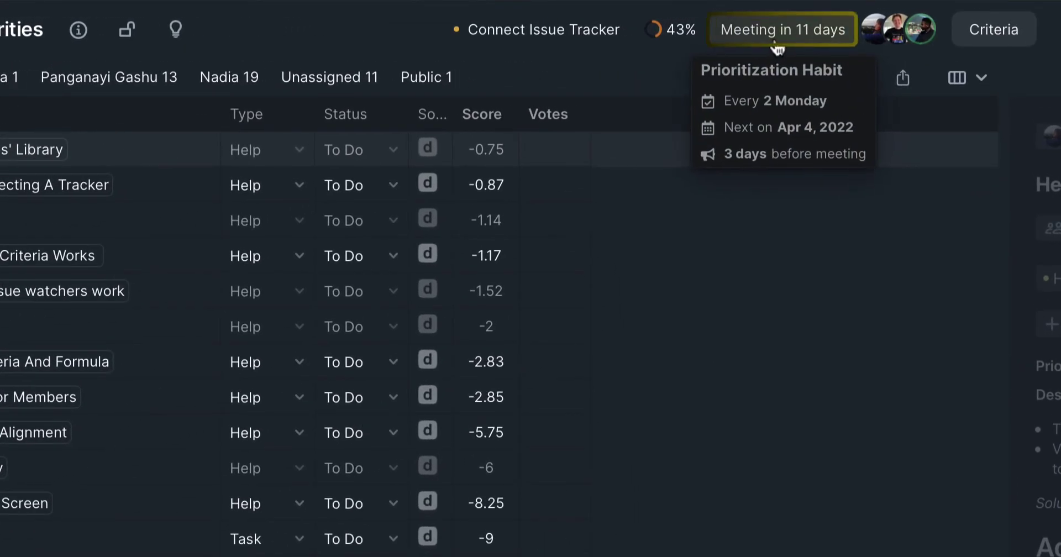
left_click(775, 44)
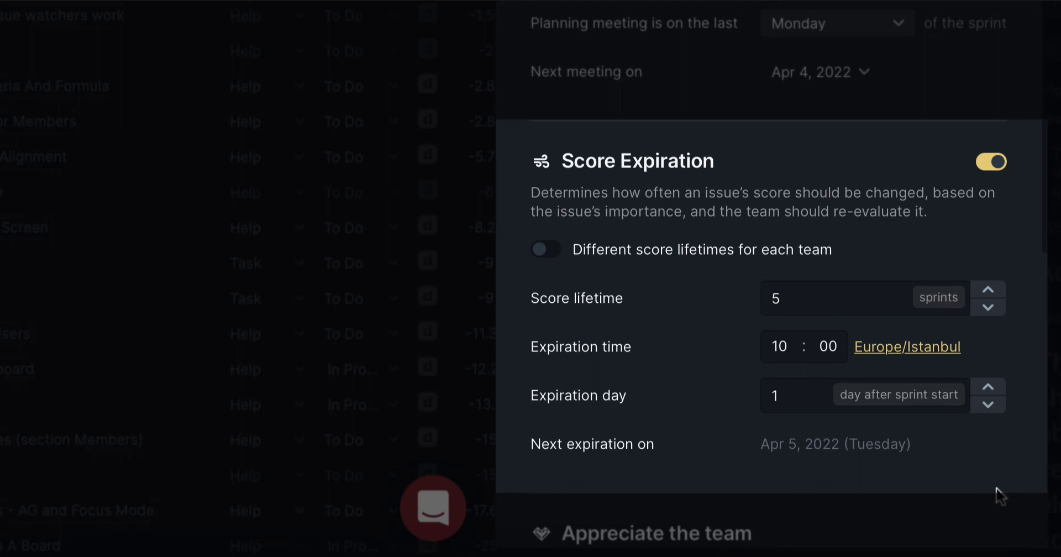
scroll(1000, 496, "down", 10)
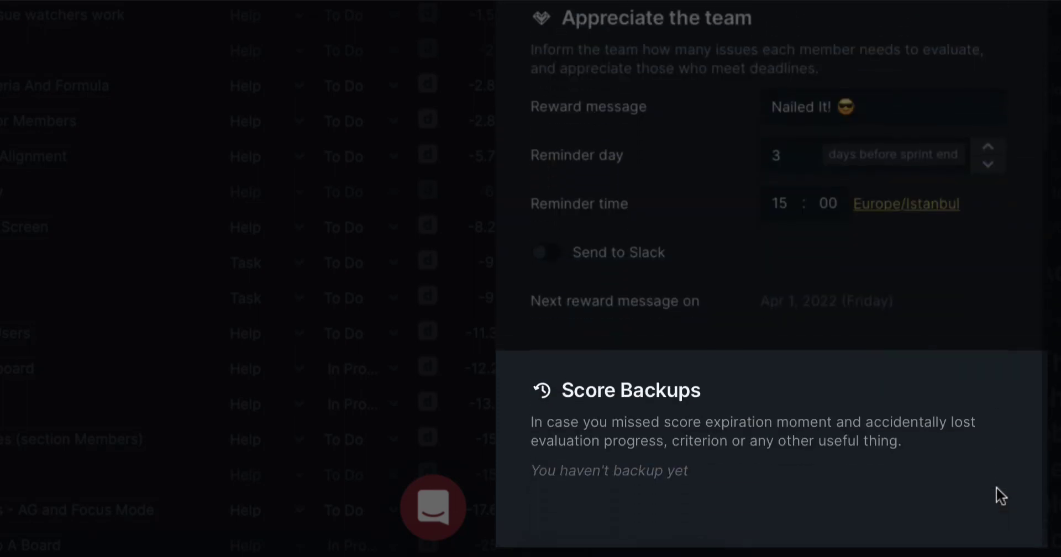